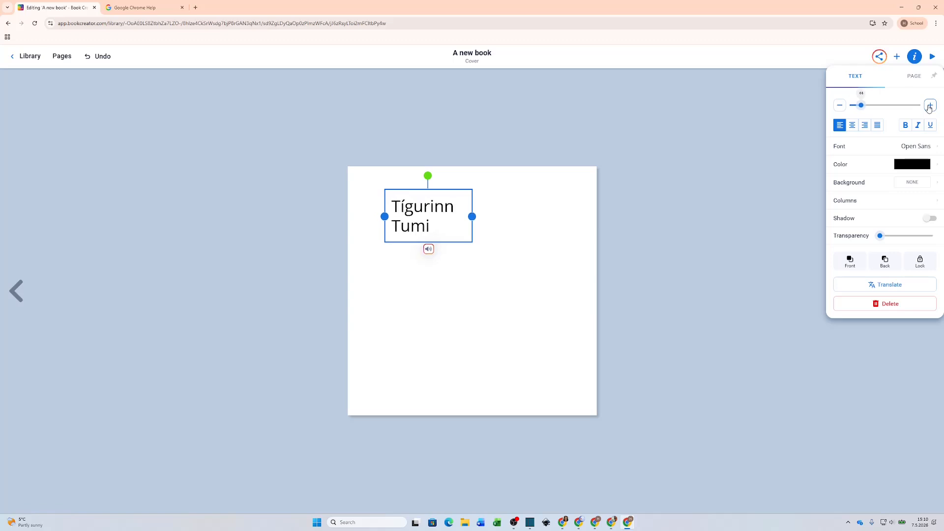
Step: Enlarge the title to size 47 and widen its box so 'Tígurinn Tumi' fits on one line
left_click(929, 107)
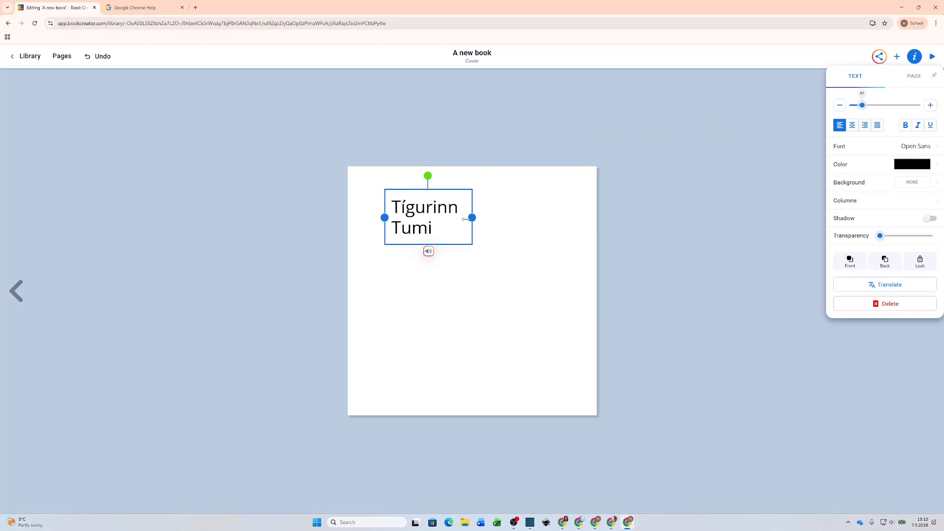
left_click_drag(495, 216, 543, 212)
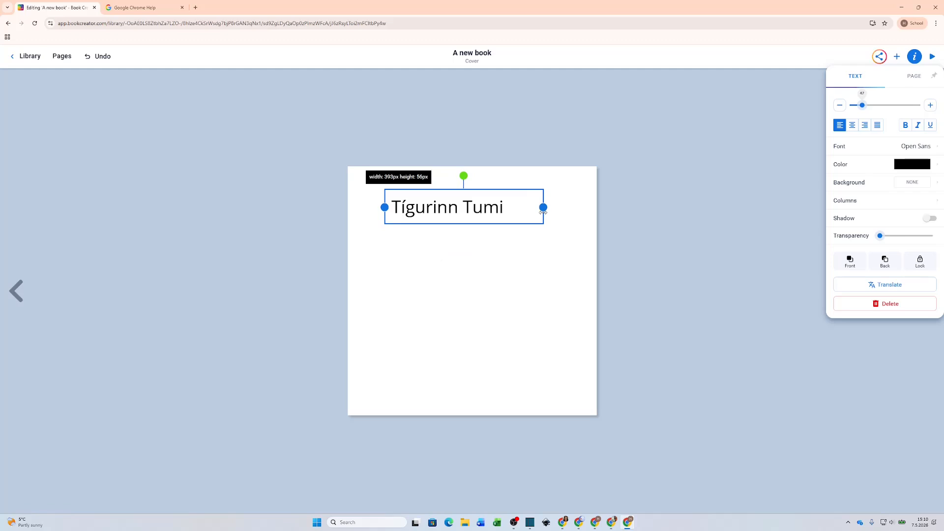
mouse_move(504, 208)
left_mouse_down()
mouse_move(518, 208)
mouse_move(502, 211)
mouse_move(505, 234)
mouse_move(533, 238)
mouse_move(514, 234)
mouse_move(516, 213)
mouse_move(491, 207)
mouse_move(510, 210)
left_mouse_up()
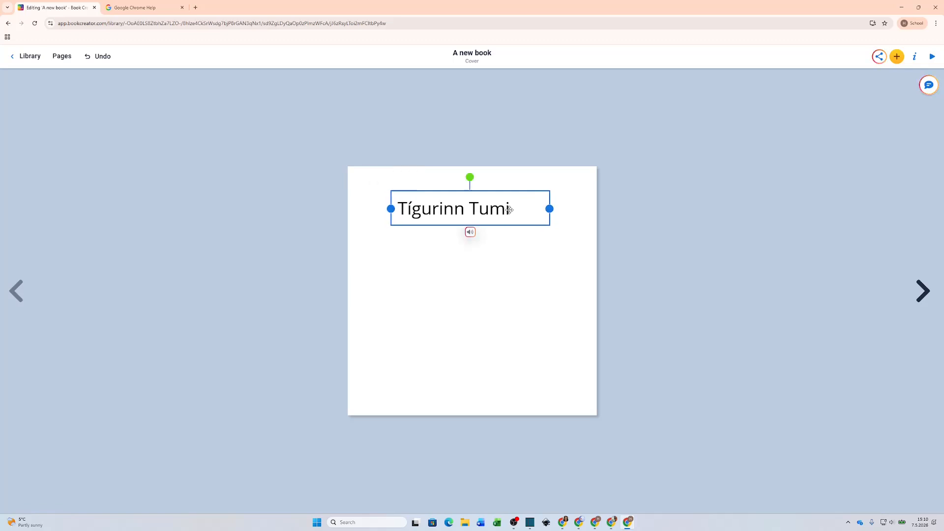
Step: Center-align the cover title and set it in Alfa Slab One, leaving its colour black
left_click(914, 56)
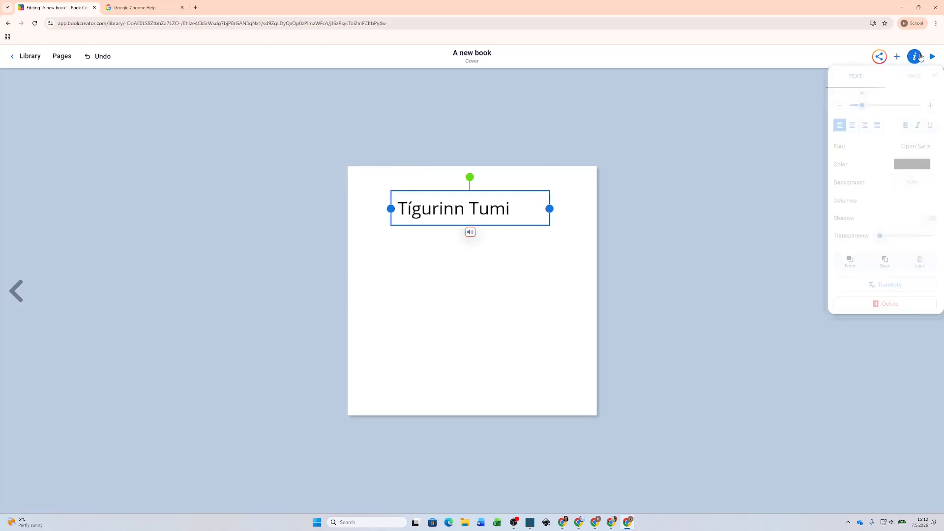
left_click(852, 125)
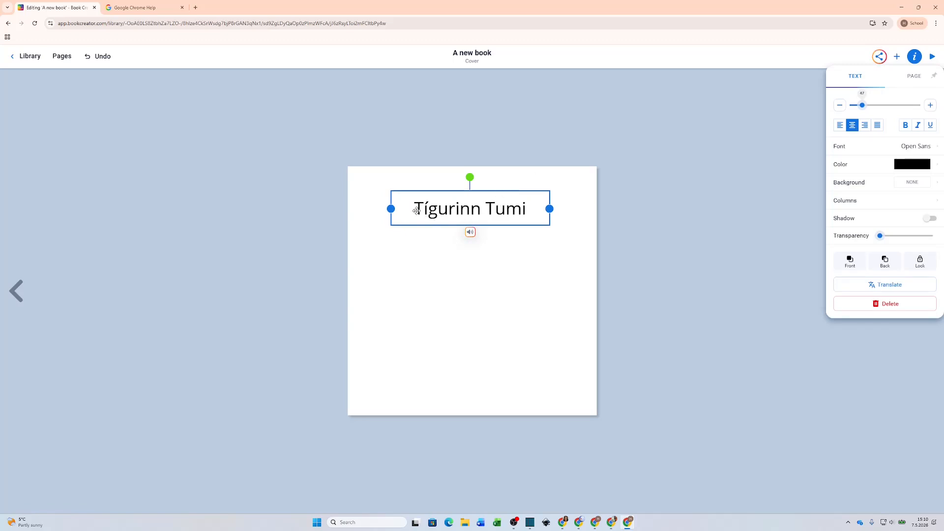
left_click(927, 148)
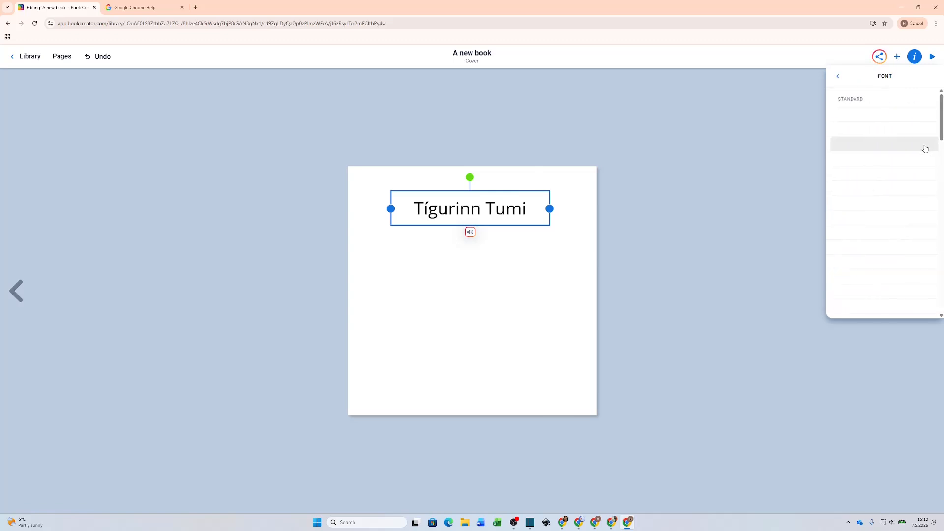
left_click(857, 113)
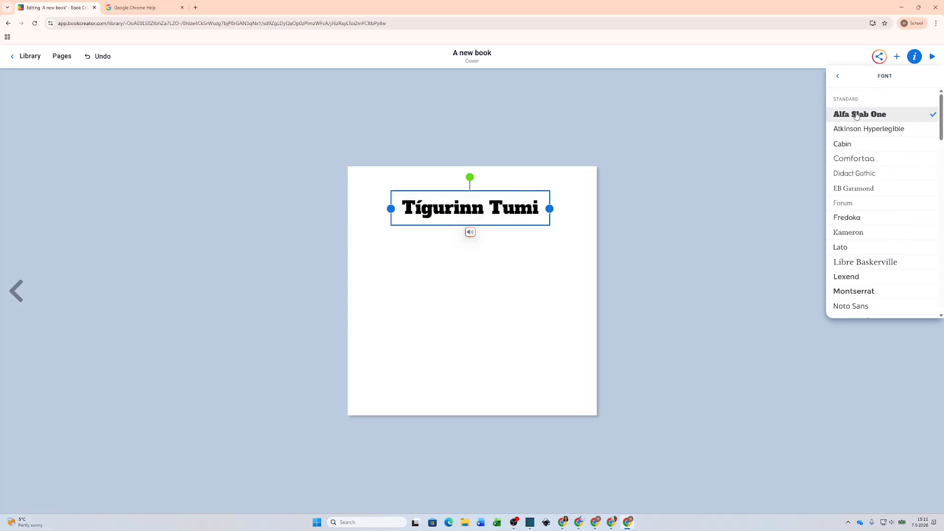
left_click(838, 76)
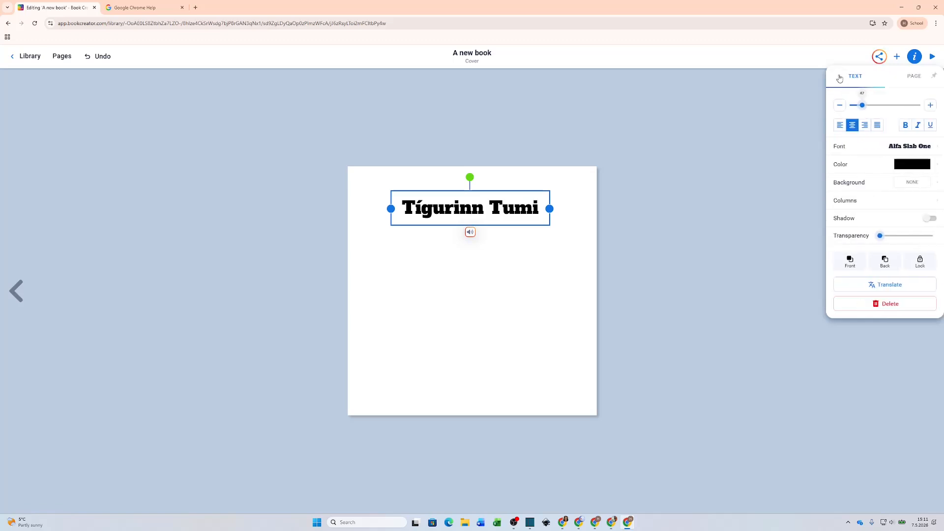
left_click(903, 168)
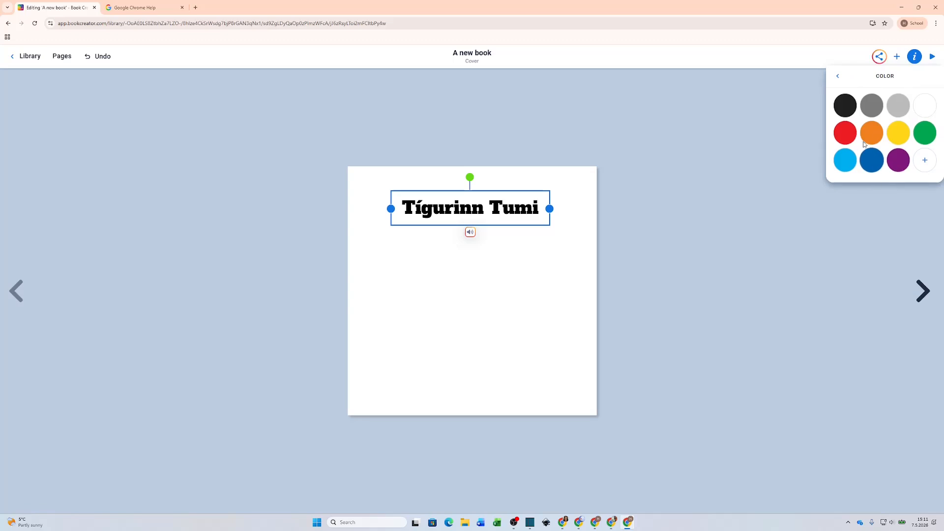
left_click(836, 78)
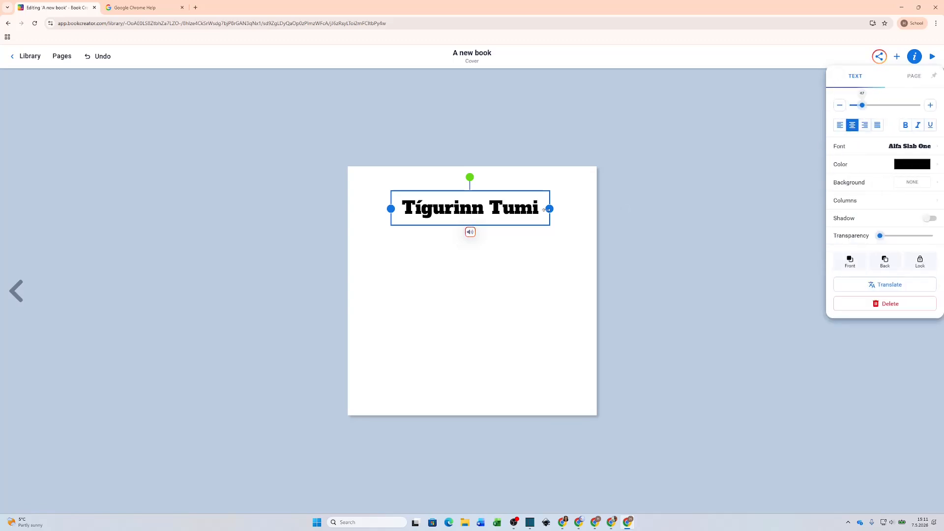
left_click(898, 57)
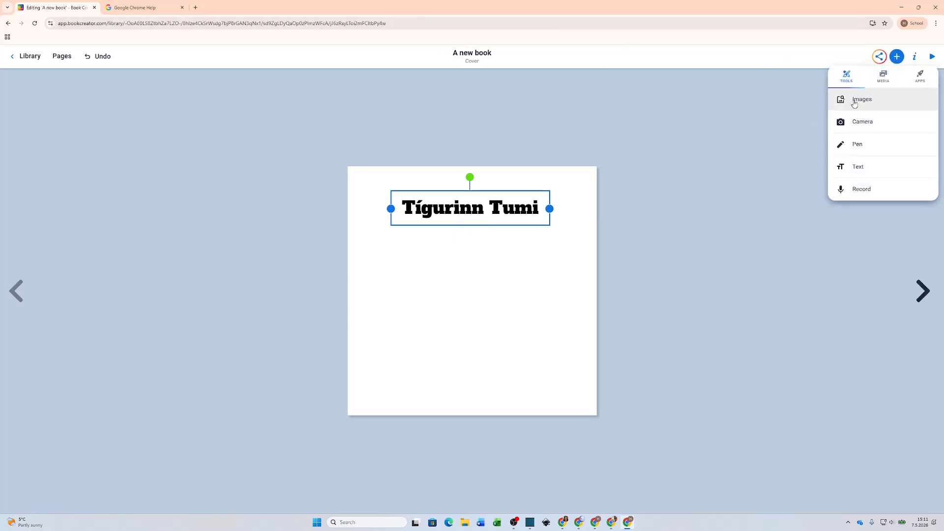
Step: Search the image library for tiger and add the close-up tiger photo to the cover
left_click(861, 101)
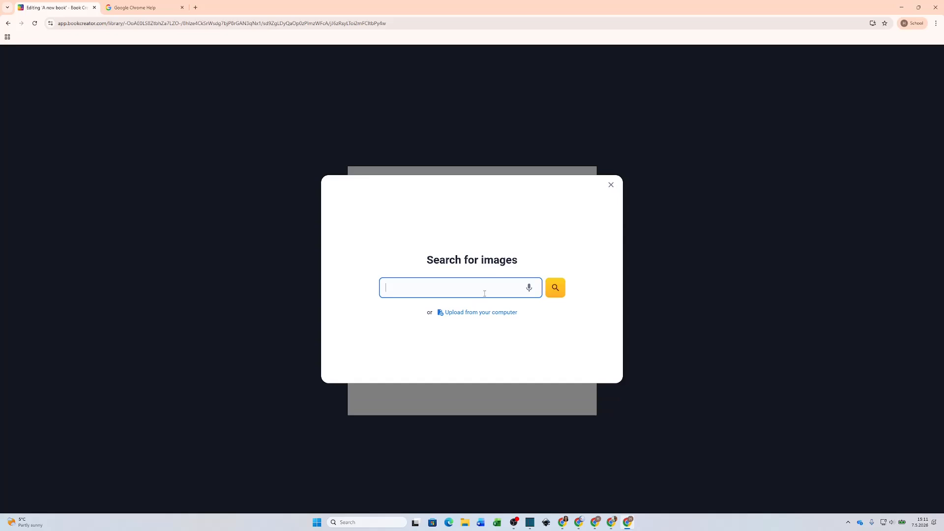
type("T")
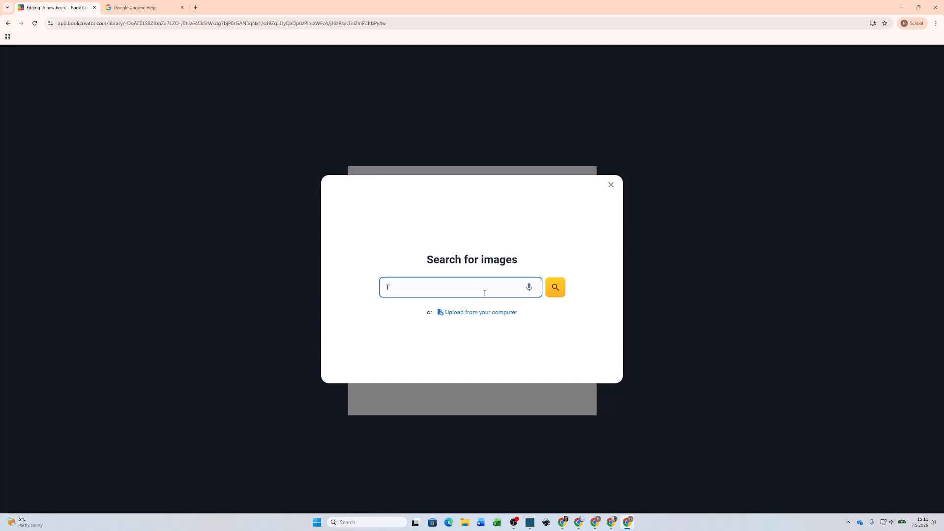
type("igier")
key("Return")
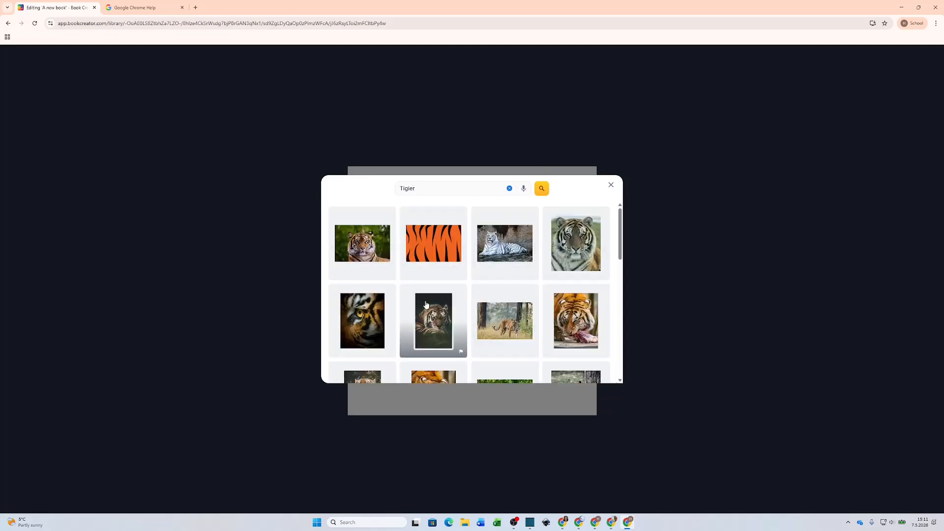
left_click(365, 250)
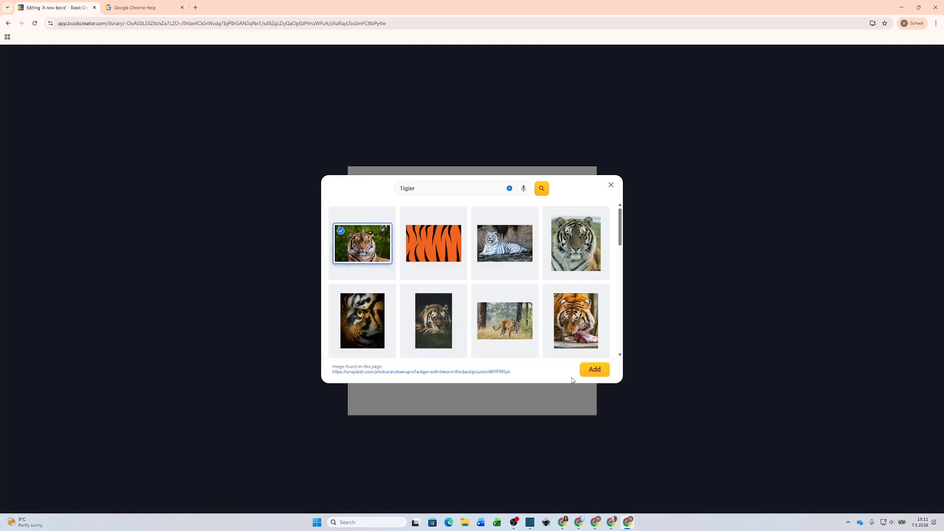
left_click(593, 370)
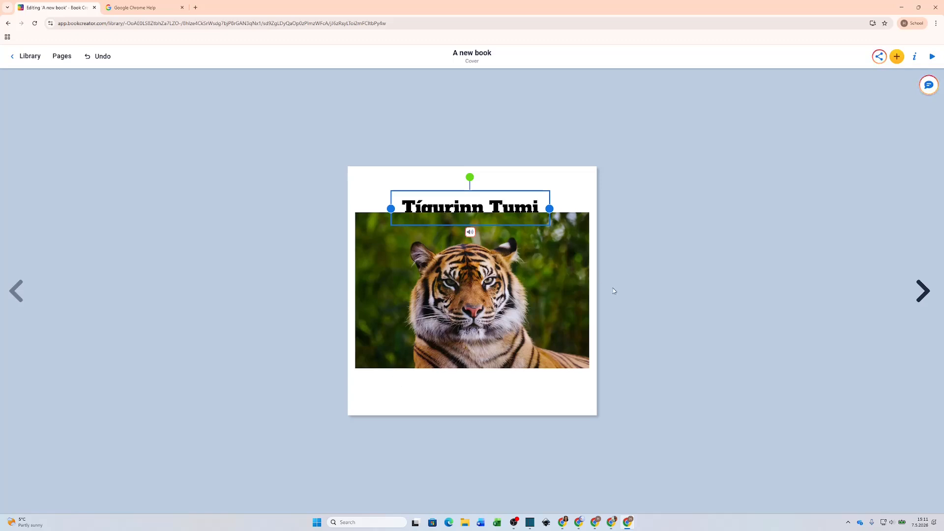
left_click(565, 292)
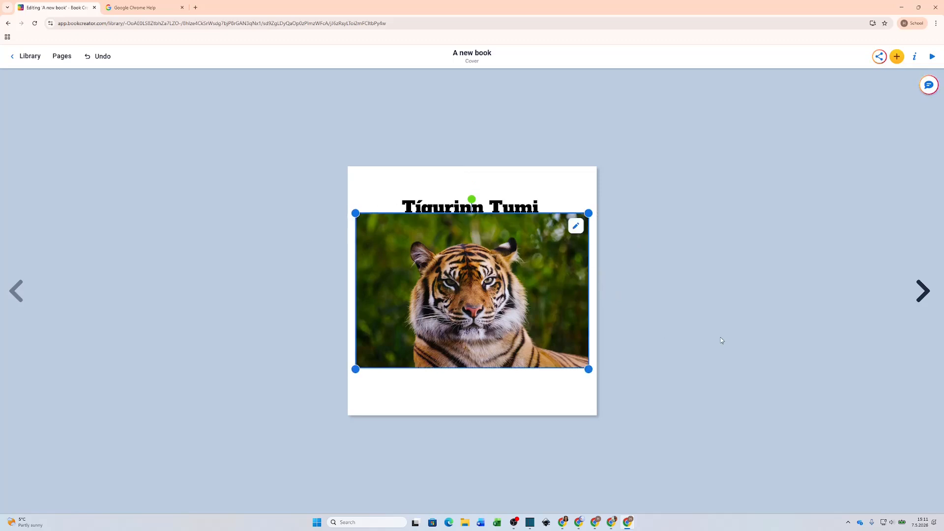
Step: Crop the tiger photo, trimming its right, left and top edges around the face
left_click(914, 56)
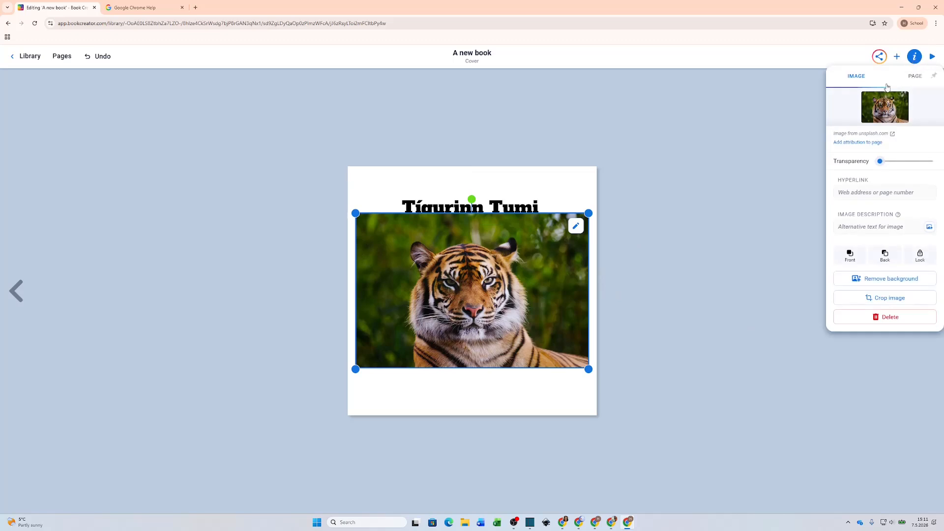
left_click(896, 301)
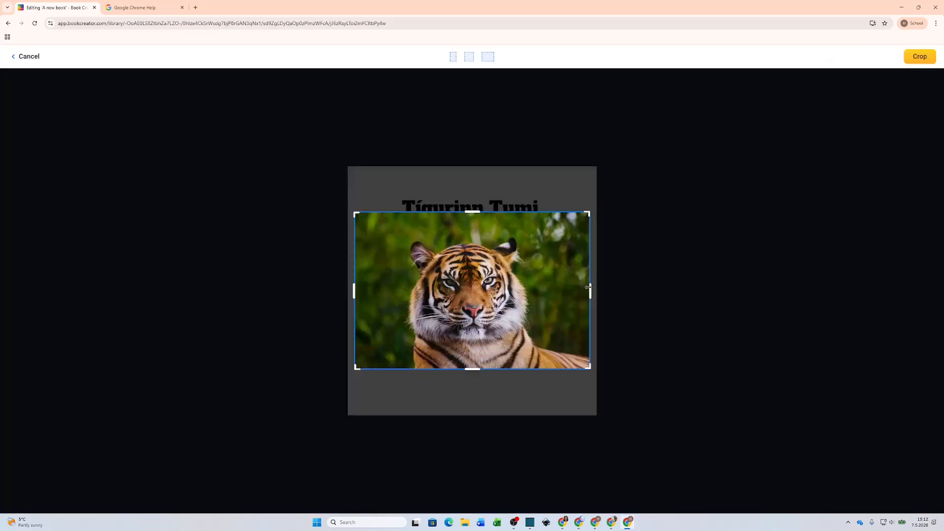
left_click_drag(589, 287, 543, 291)
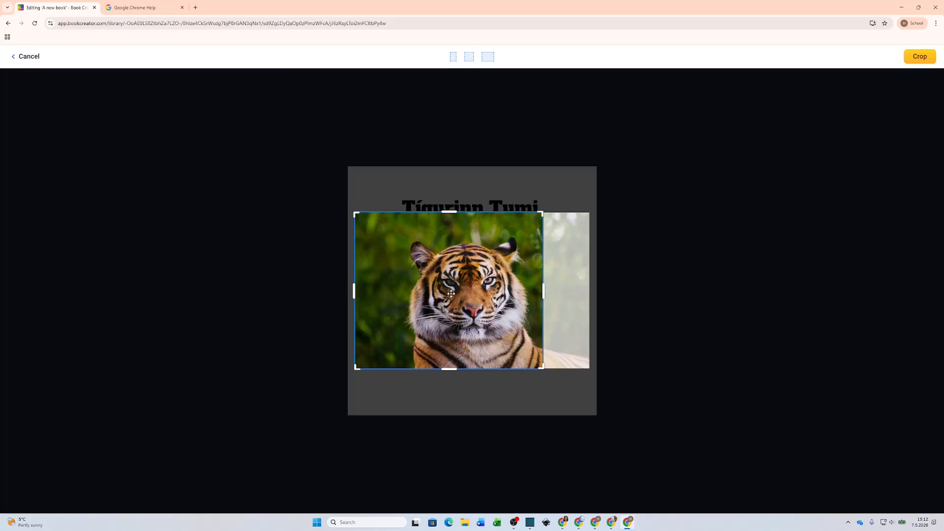
left_click_drag(354, 292, 392, 290)
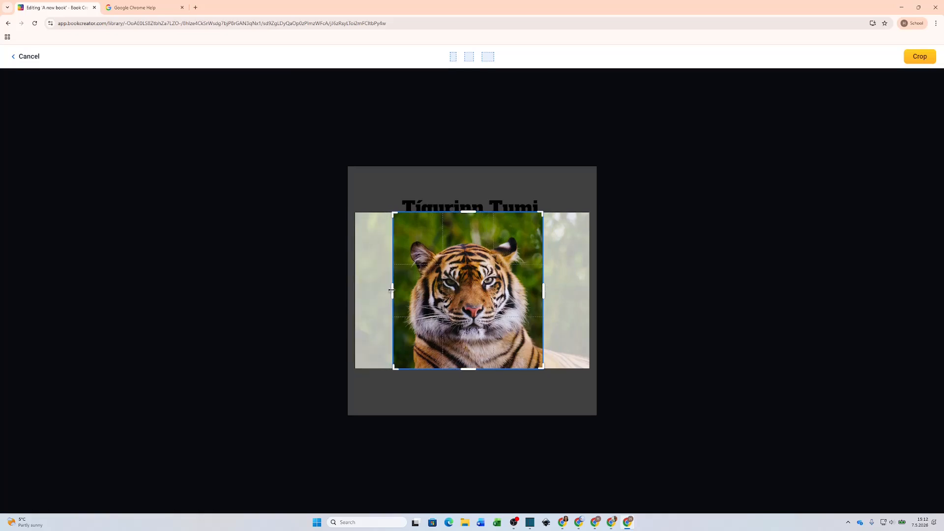
left_click_drag(470, 212, 470, 224)
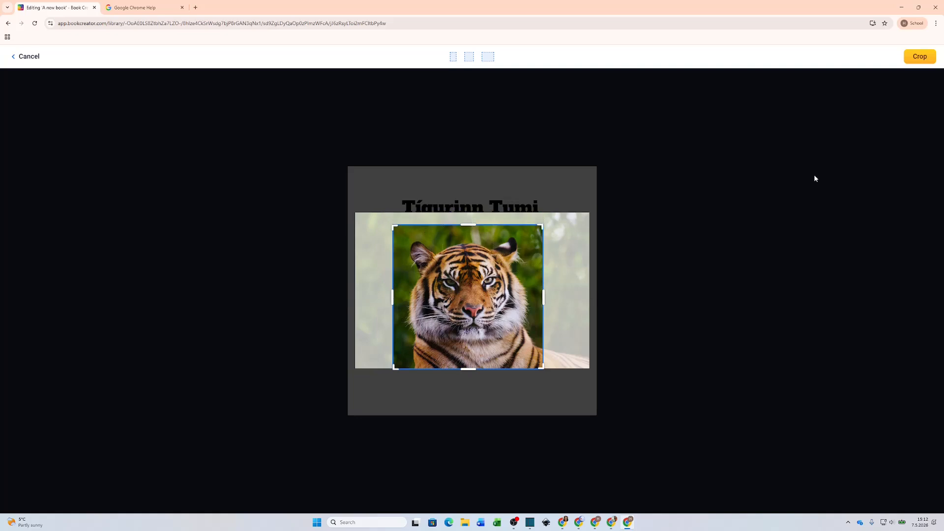
left_click(918, 60)
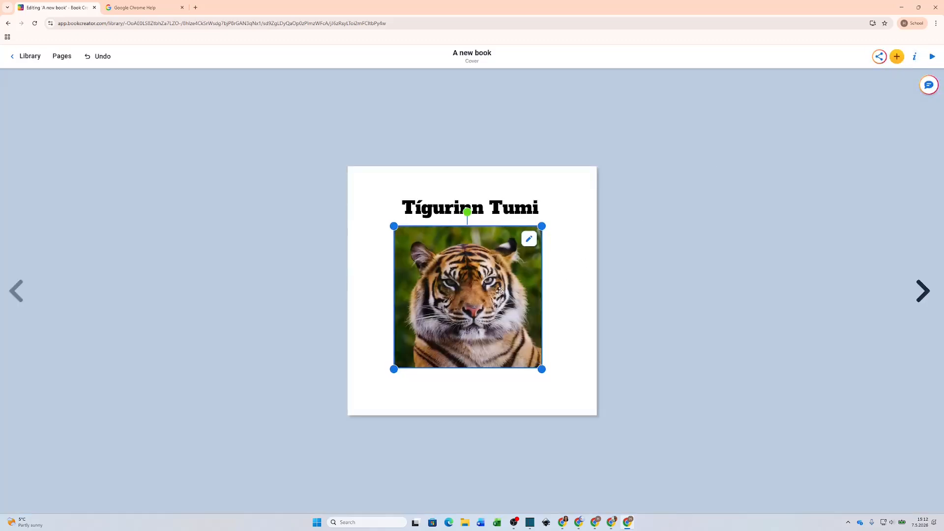
Step: Enlarge the tiger photo and centre it under the title
left_click_drag(542, 369, 562, 389)
left_click_drag(523, 348, 516, 346)
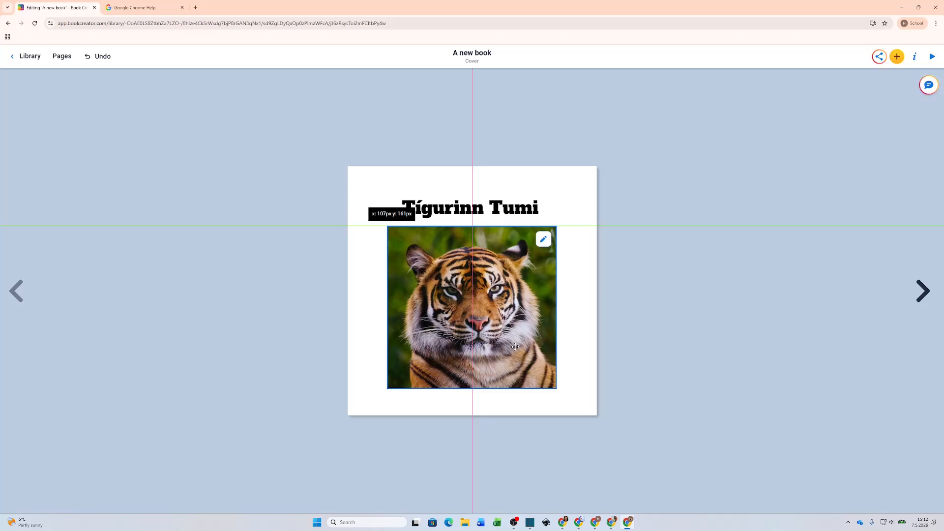
left_click_drag(515, 347, 516, 346)
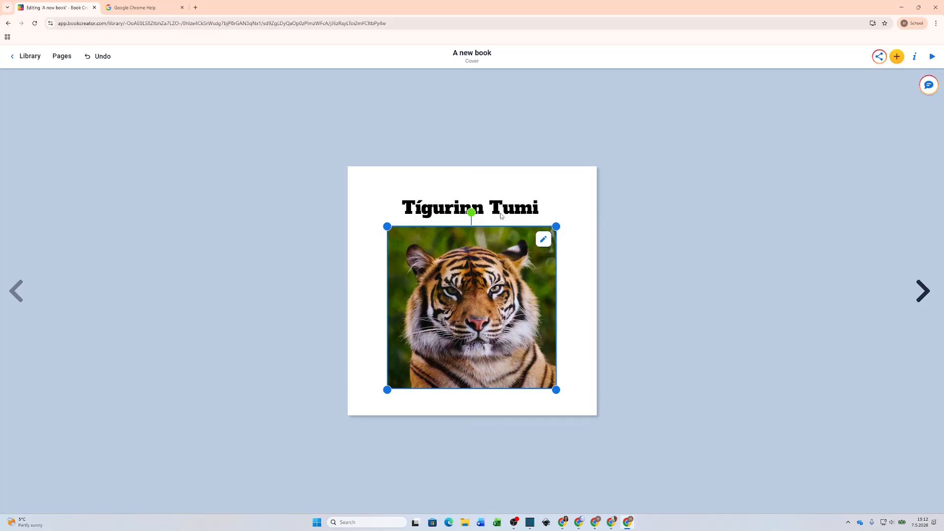
Step: Raise the title and the tiger photo slightly higher on the cover
left_click_drag(505, 212, 505, 198)
left_click_drag(504, 263, 504, 254)
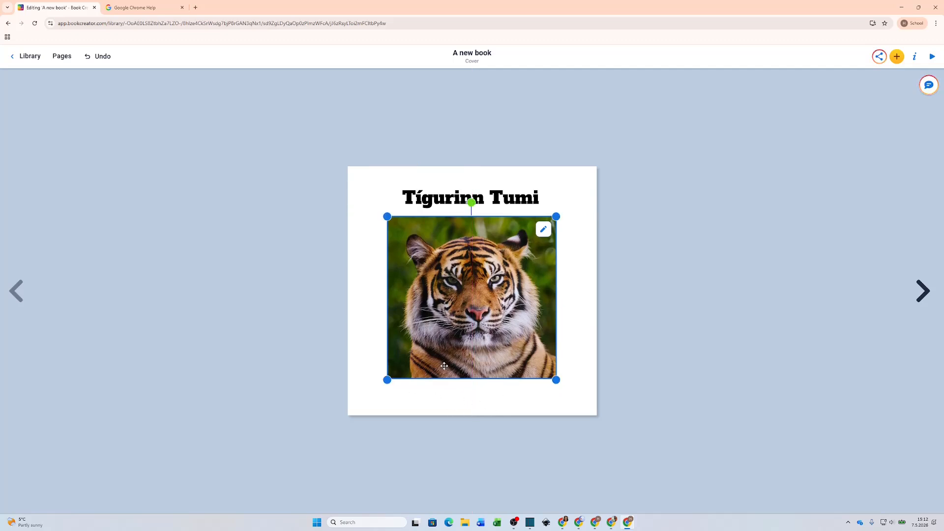
left_click(897, 56)
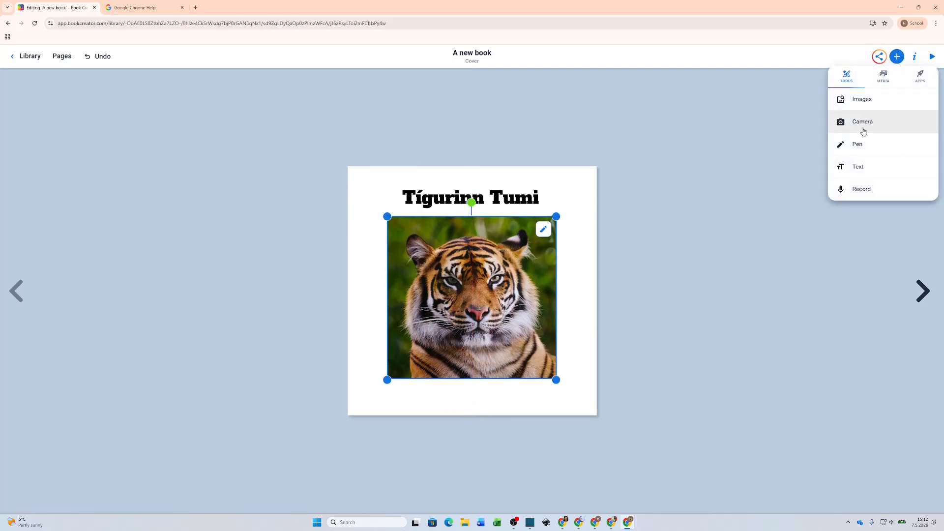
Step: Add a text box with the author's name and place it centred below the tiger photo
left_click(858, 170)
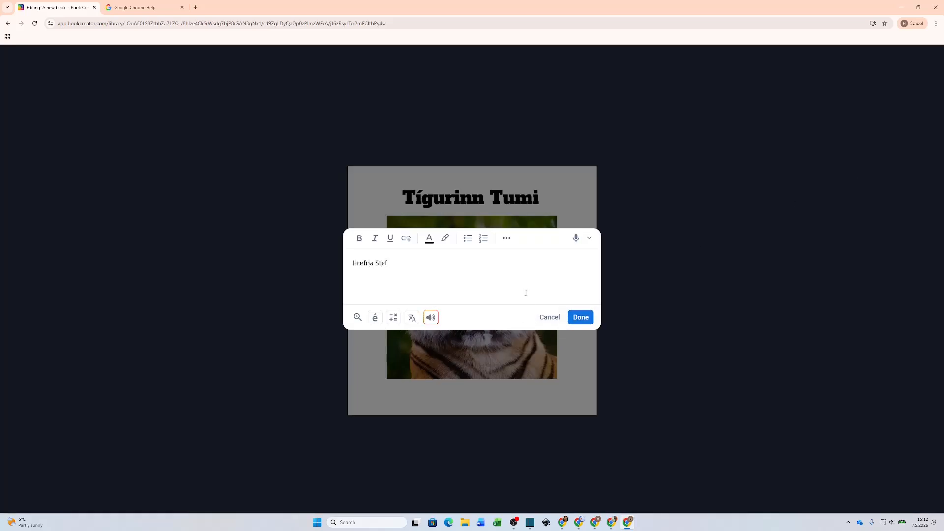
left_click(581, 317)
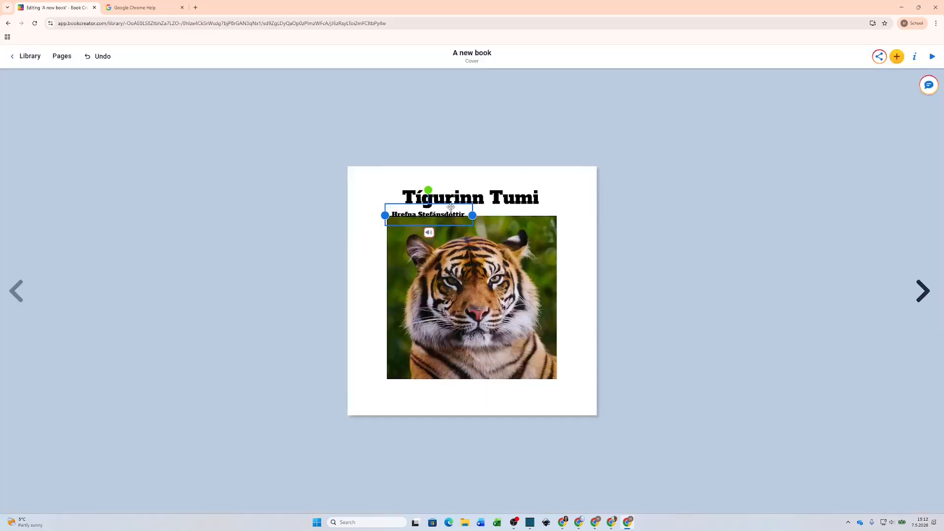
left_click_drag(452, 205, 494, 385)
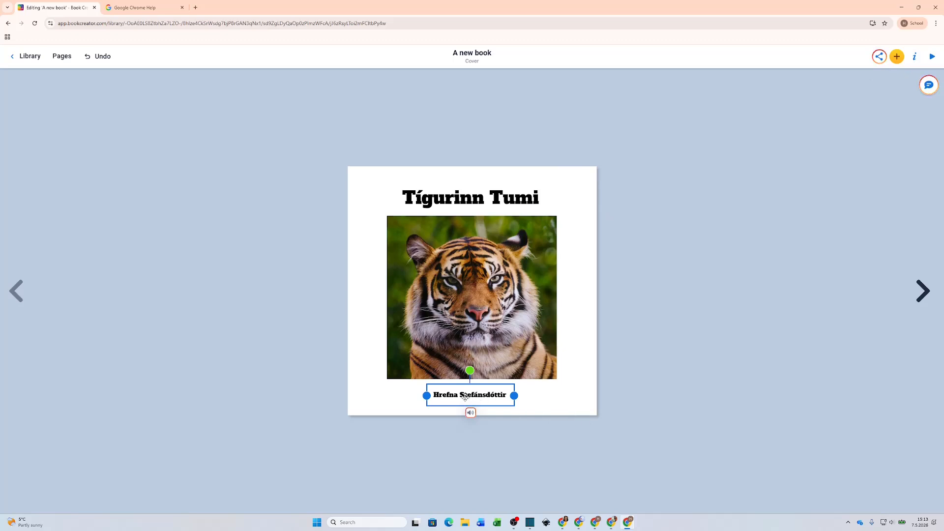
Step: Apply the orange sunburst from the Comics background patterns to the cover page
left_click(914, 55)
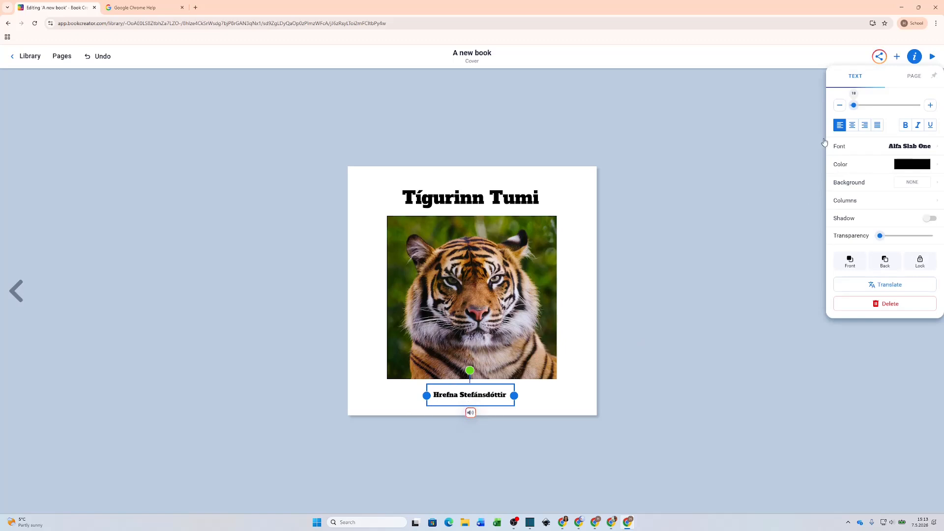
left_click(613, 283)
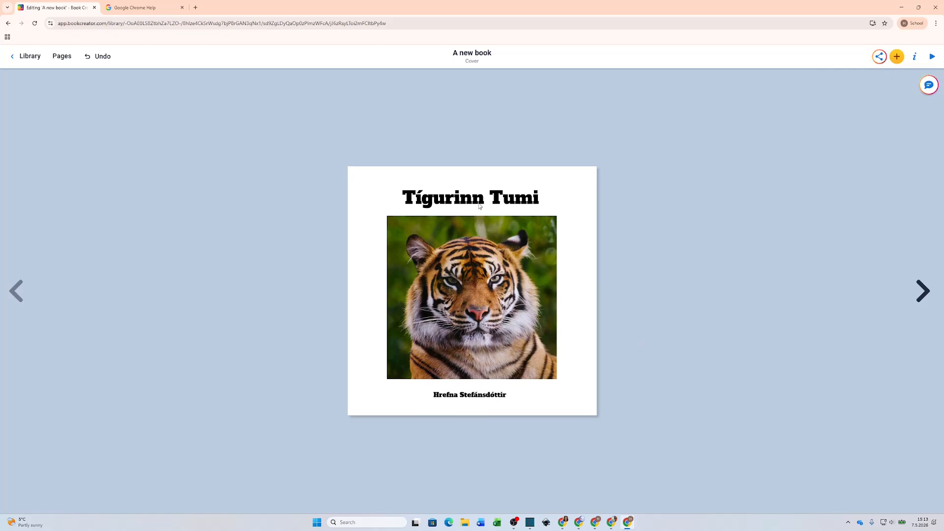
left_click(913, 57)
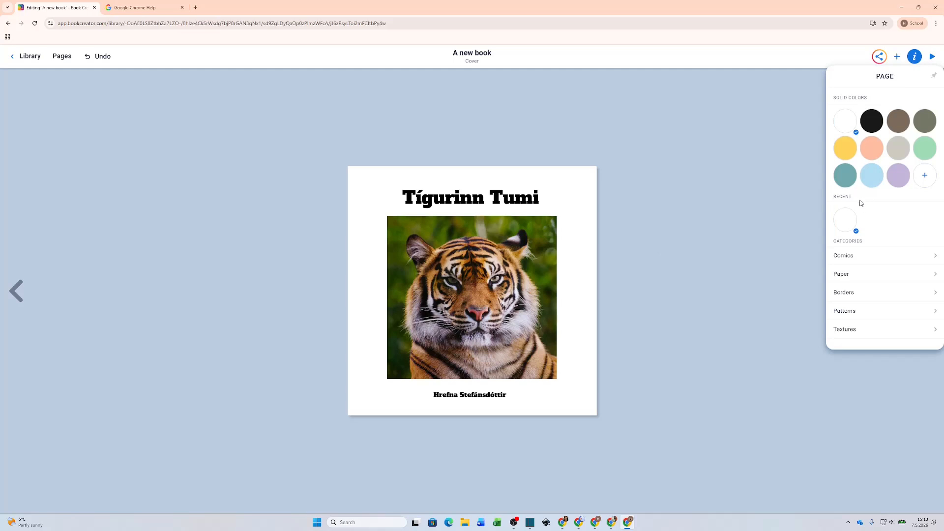
left_click(847, 148)
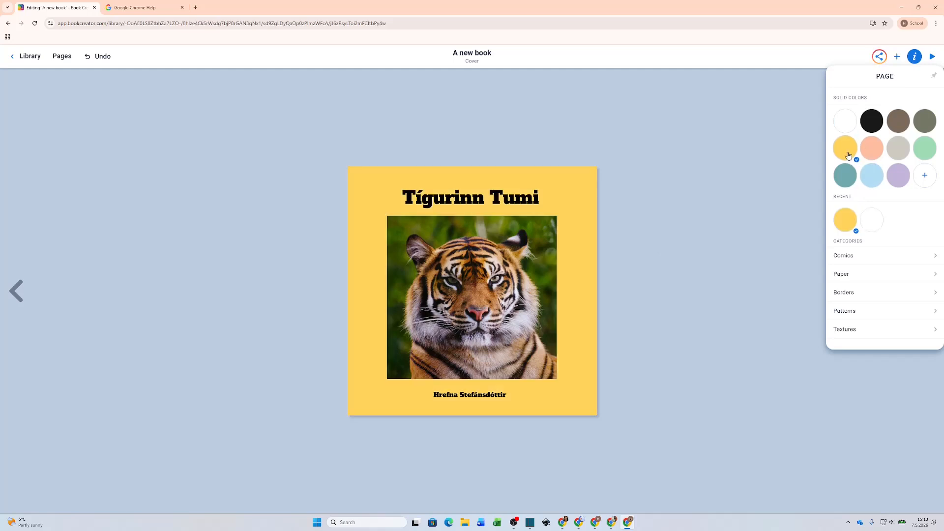
left_click(845, 259)
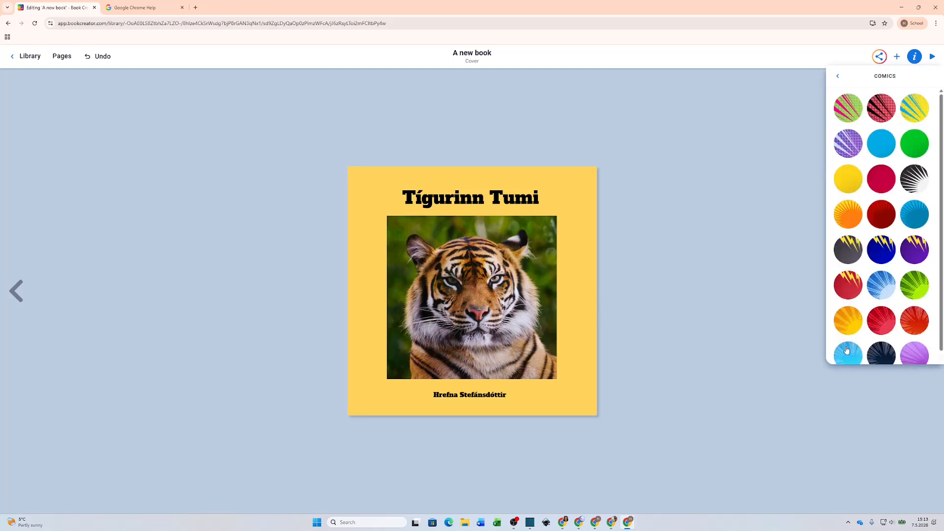
scroll(896, 317, "down", 1)
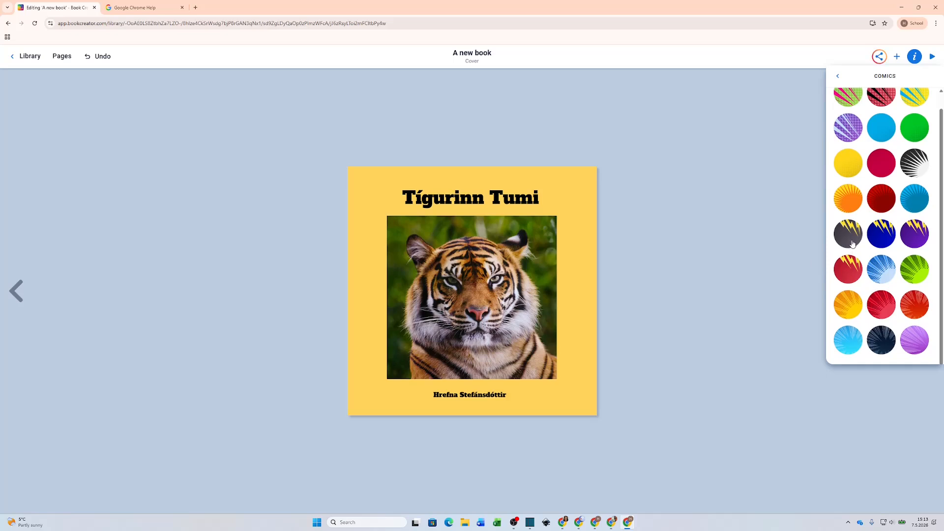
left_click(853, 205)
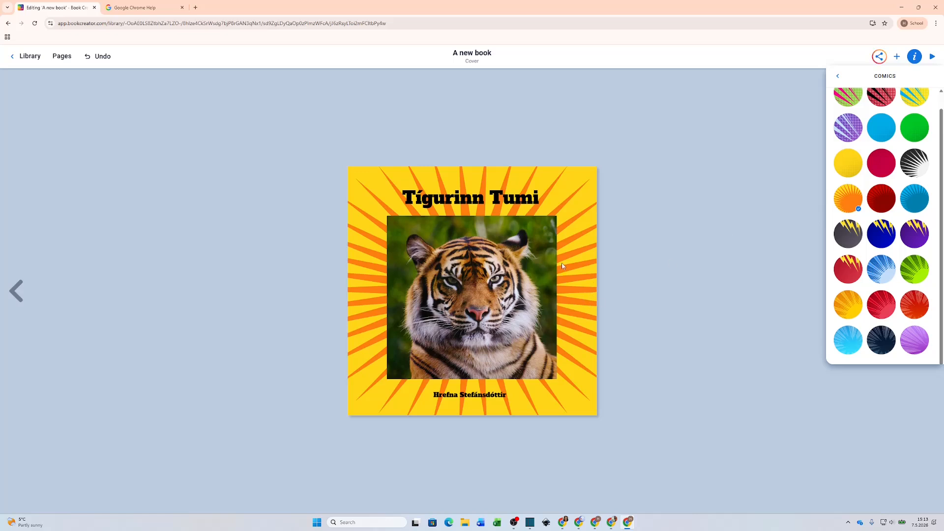
left_click(775, 255)
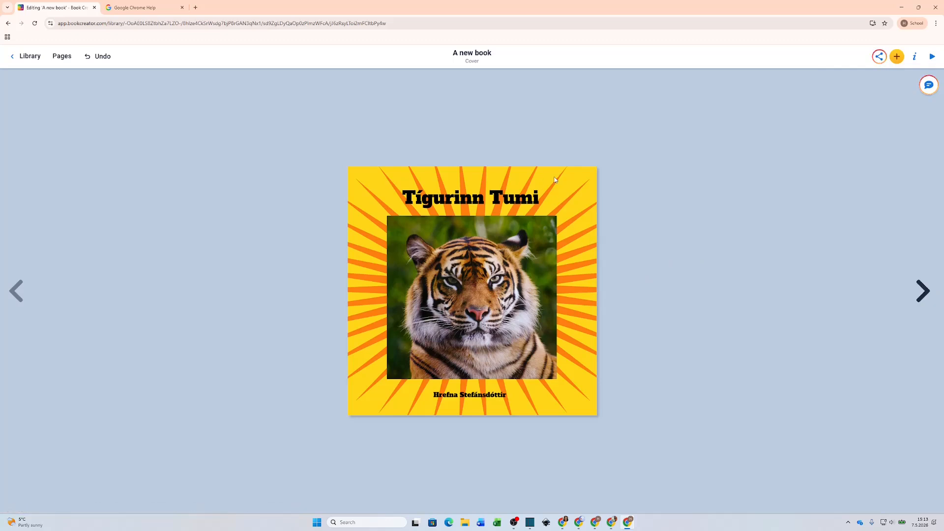
left_click(922, 292)
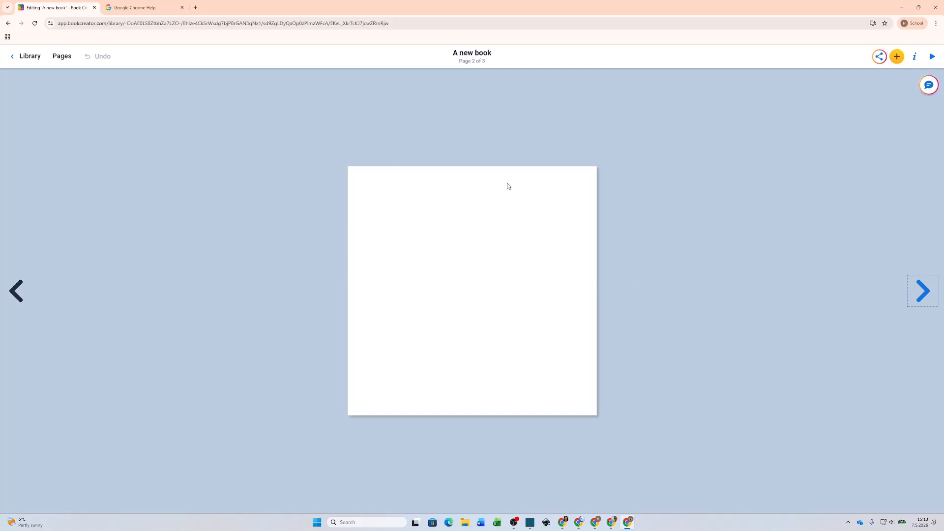
Step: Insert a new empty text box on page 2
left_click(897, 57)
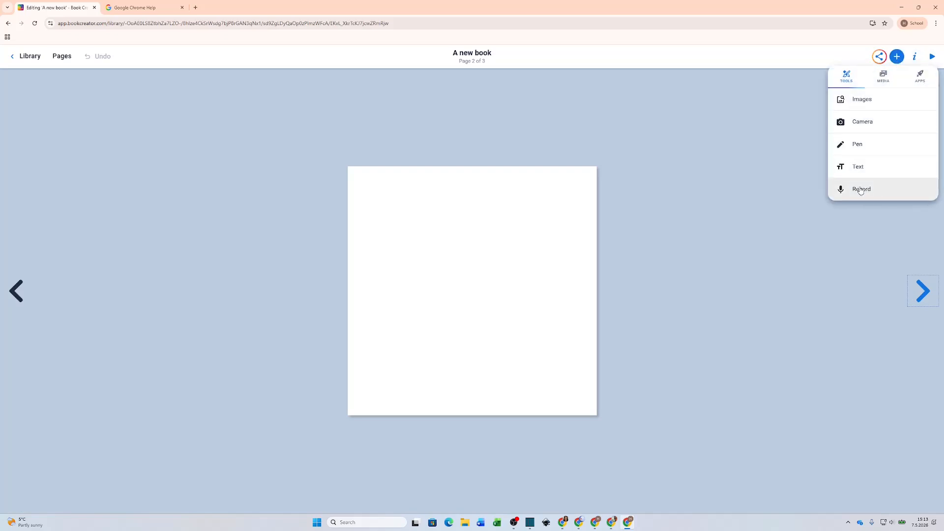
left_click(859, 167)
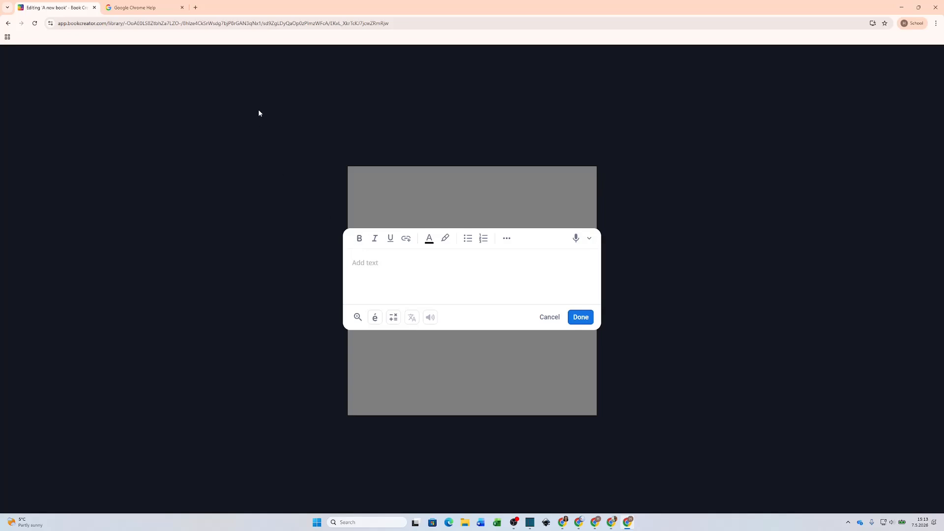
key("alt+Tab")
Step: Select the first paragraph of the Tígurinn Tumi story in Google Docs and copy it
left_click(519, 232)
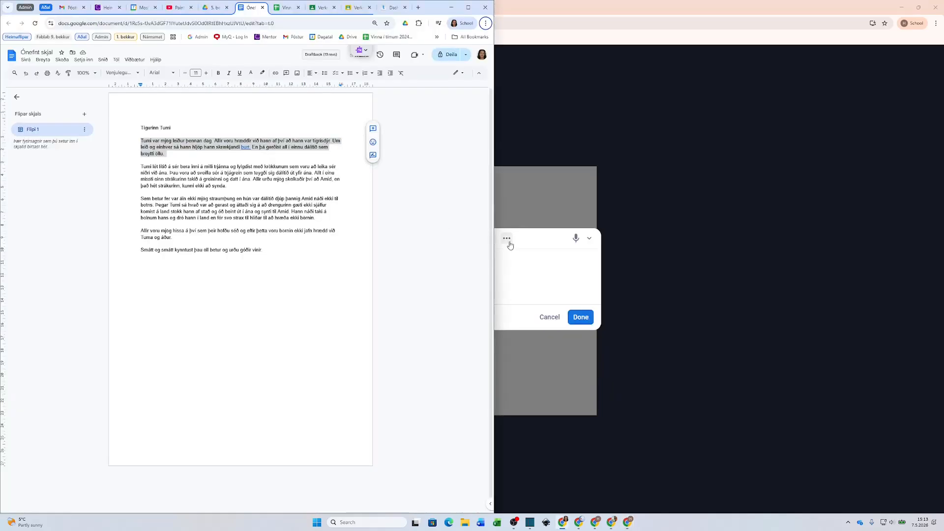
left_click(110, 155)
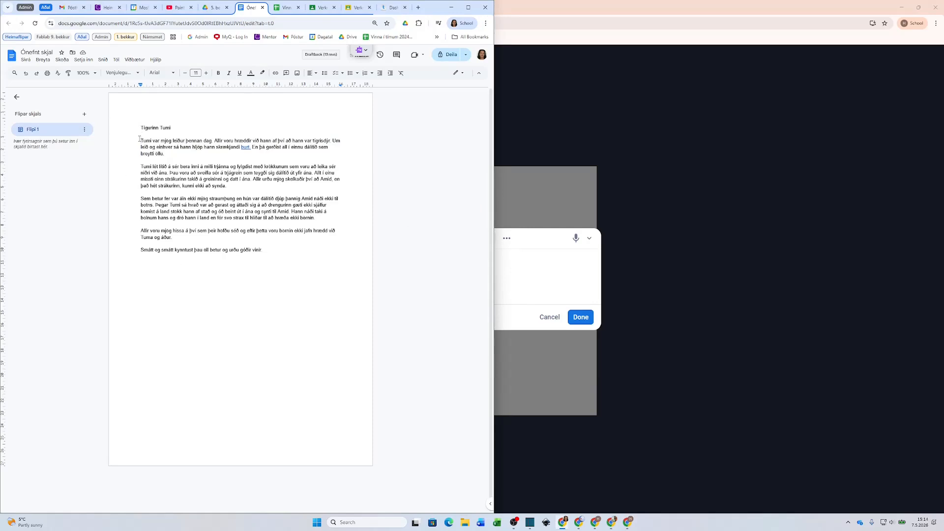
left_click_drag(140, 141, 166, 153)
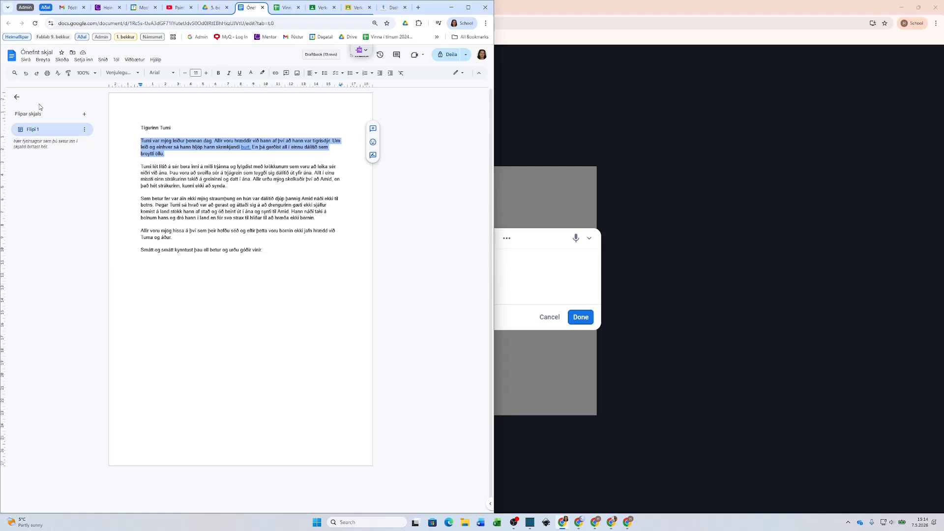
right_click(151, 141)
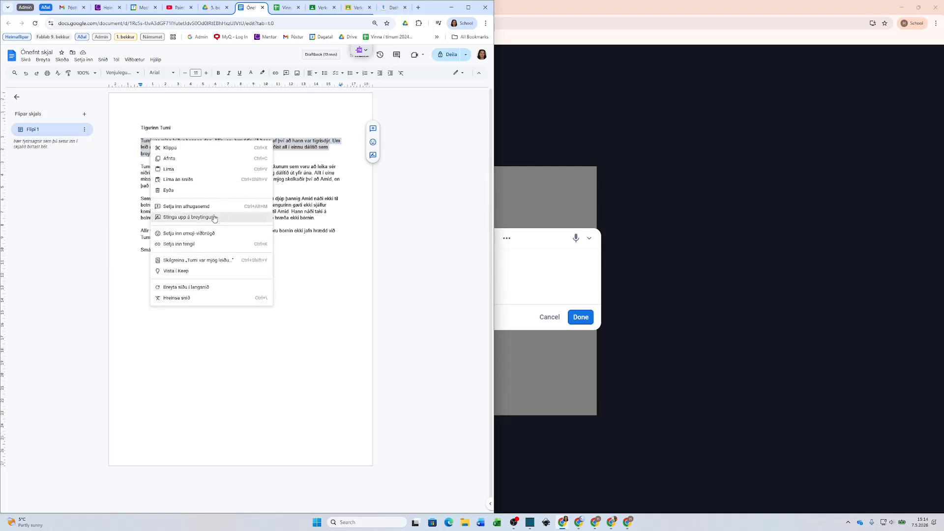
left_click(187, 159)
left_click(538, 286)
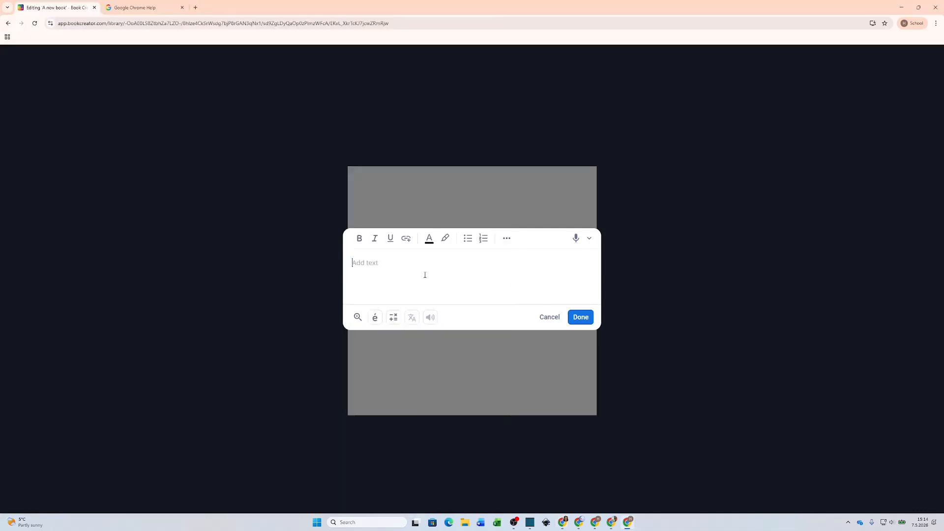
Step: Paste the copied story paragraph into the page-2 text box and finish editing
key("ctrl+v")
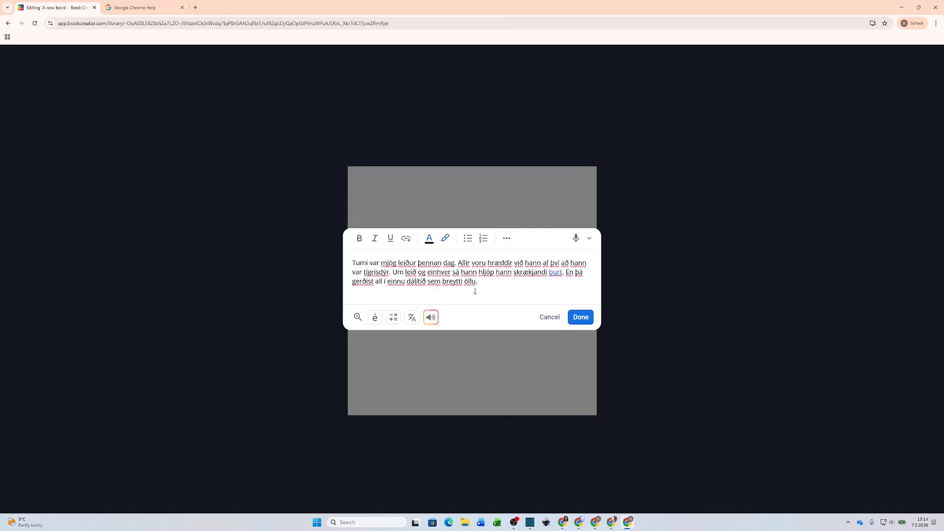
right_click(483, 291)
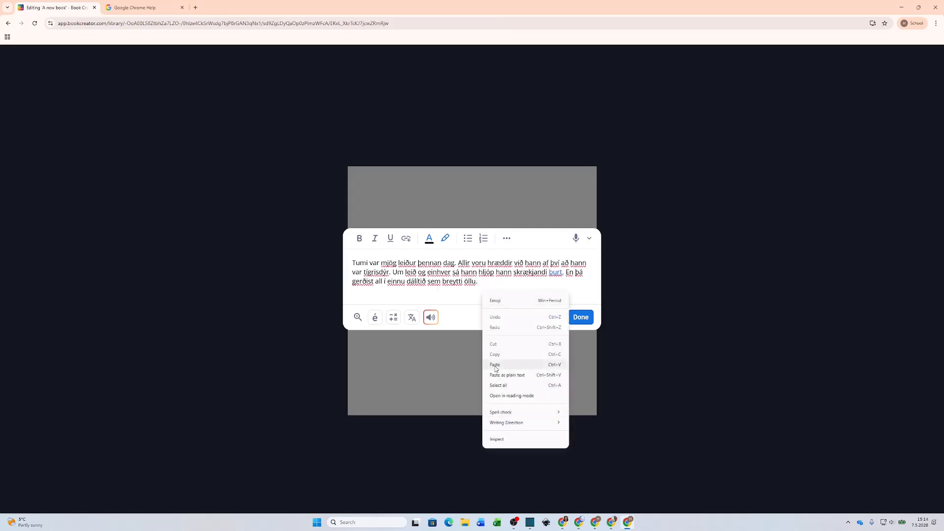
left_click(590, 324)
left_click(585, 322)
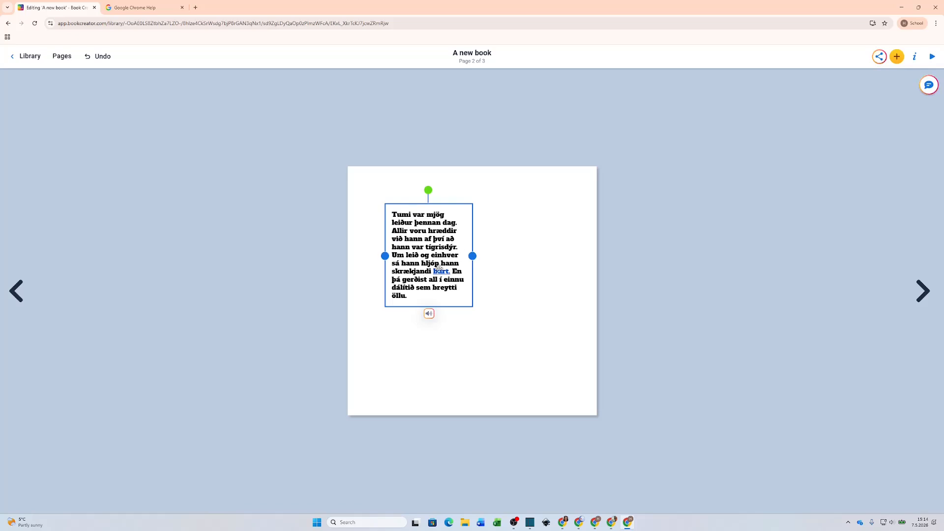
Step: Widen the story text box, nudge it up, and change its font to Fredoka
left_click_drag(472, 255, 551, 255)
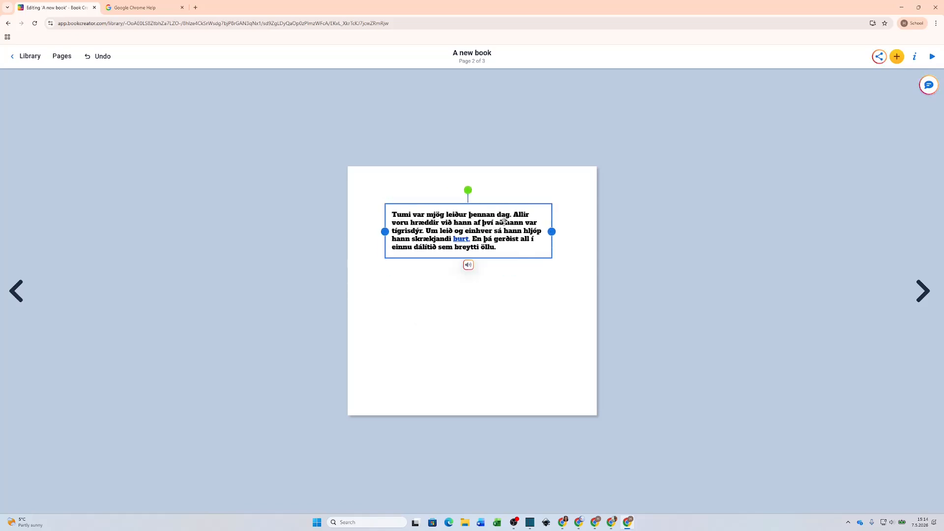
left_click_drag(496, 225, 494, 239)
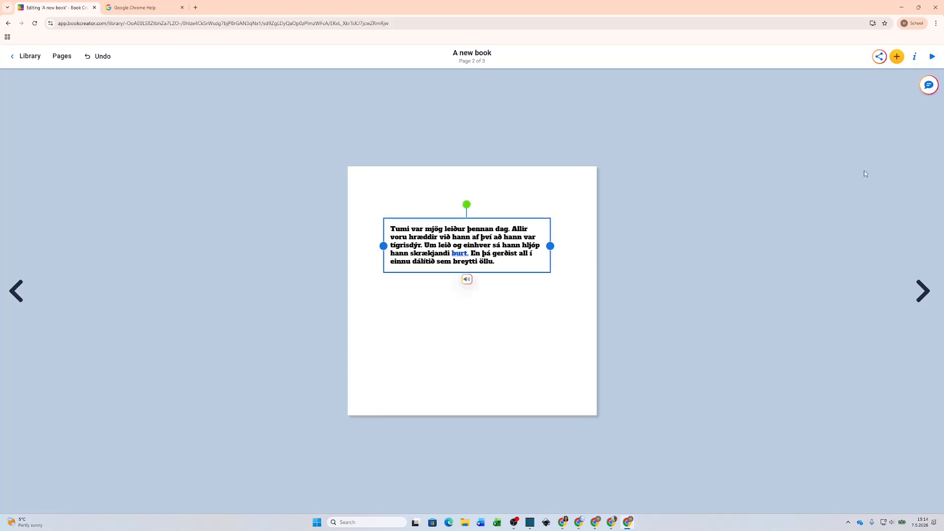
left_click(914, 57)
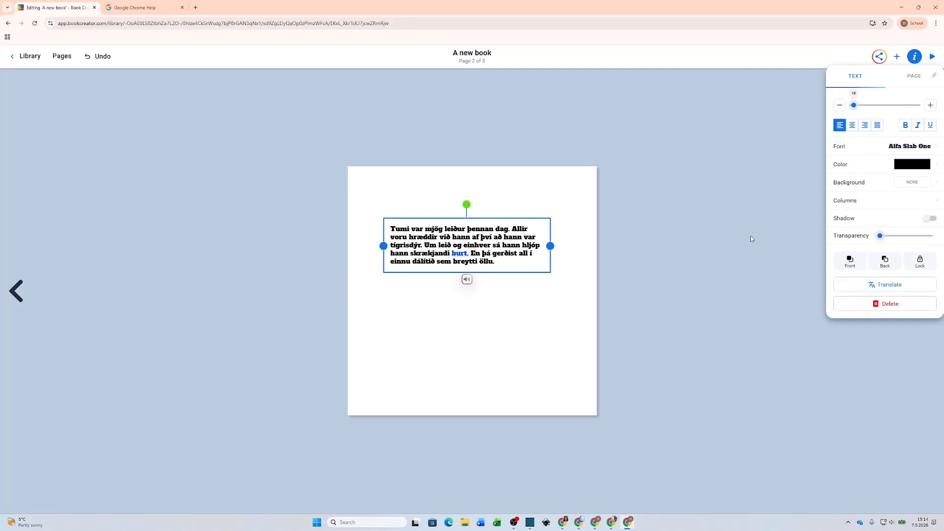
left_click(871, 147)
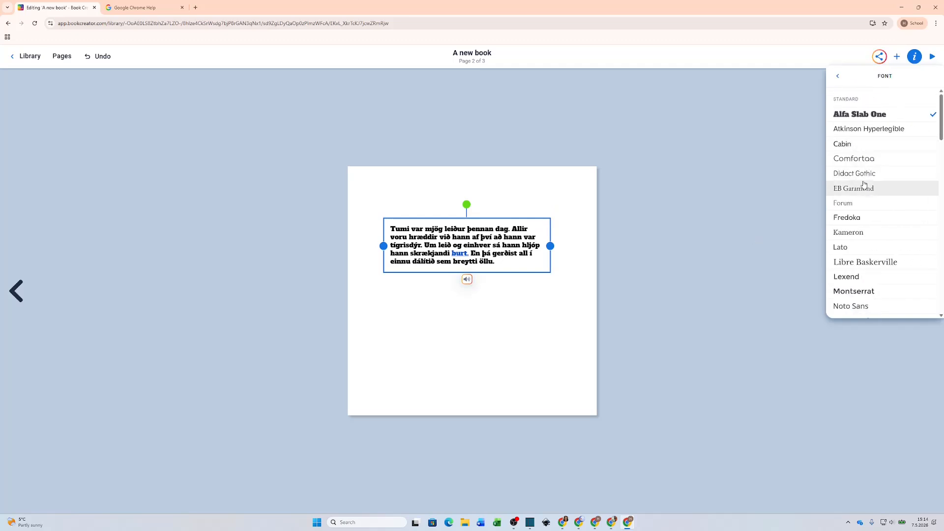
left_click(856, 218)
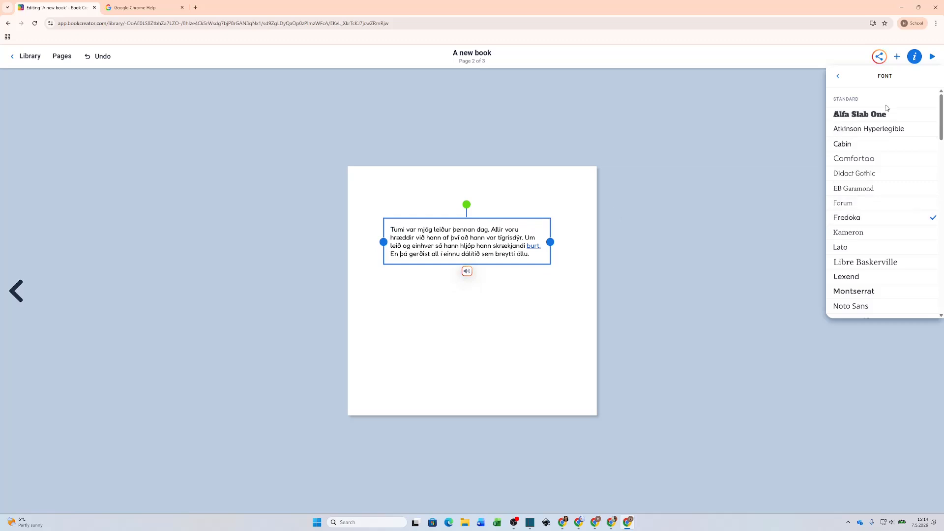
Step: Enlarge the paragraph text from 18 to 28 and move the box to the page's top-left
left_click(838, 76)
left_click_drag(852, 107, 857, 106)
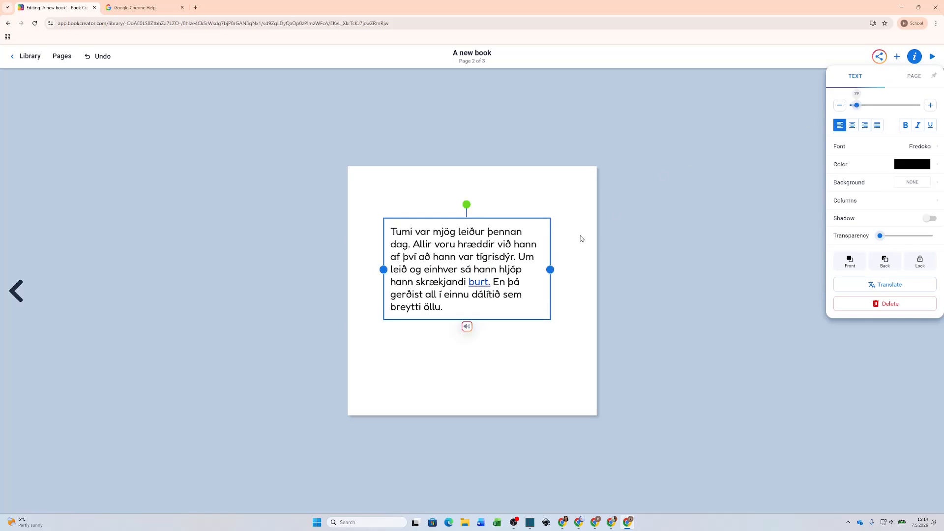
left_click_drag(513, 246, 501, 219)
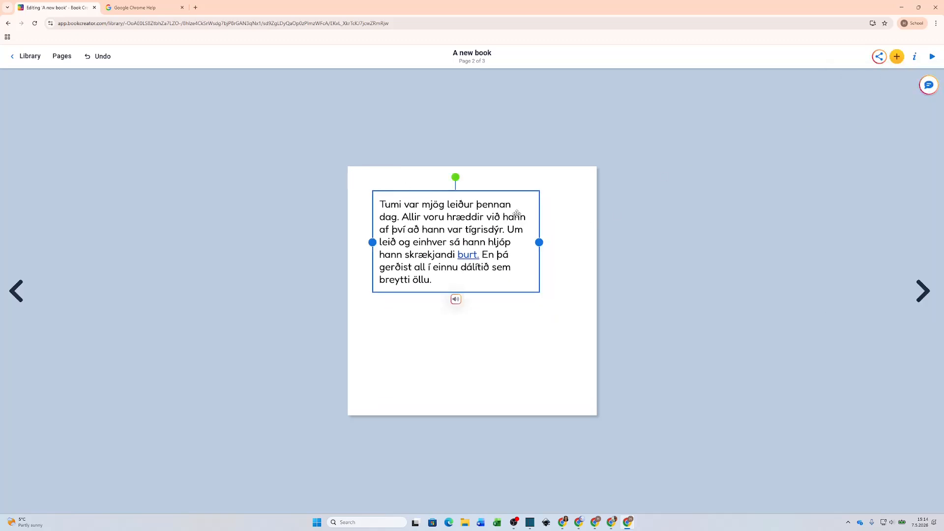
left_click(509, 361)
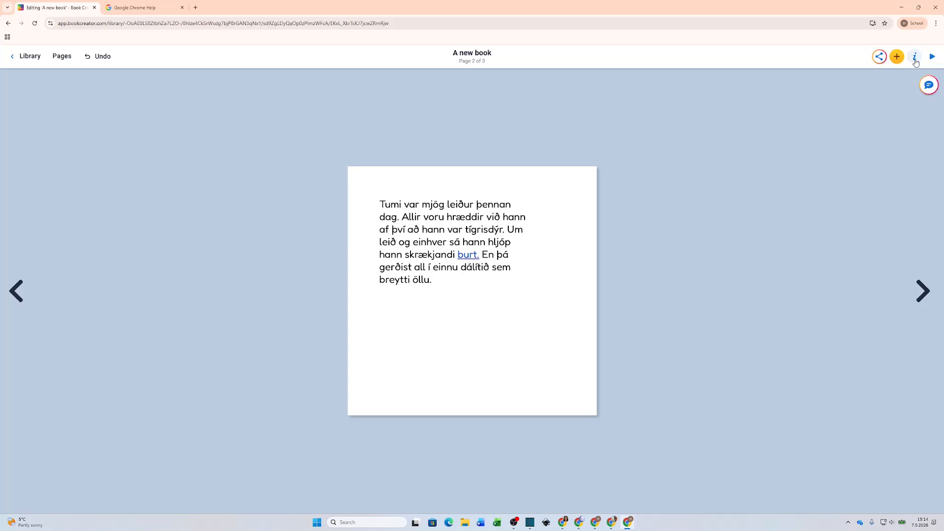
left_click(898, 58)
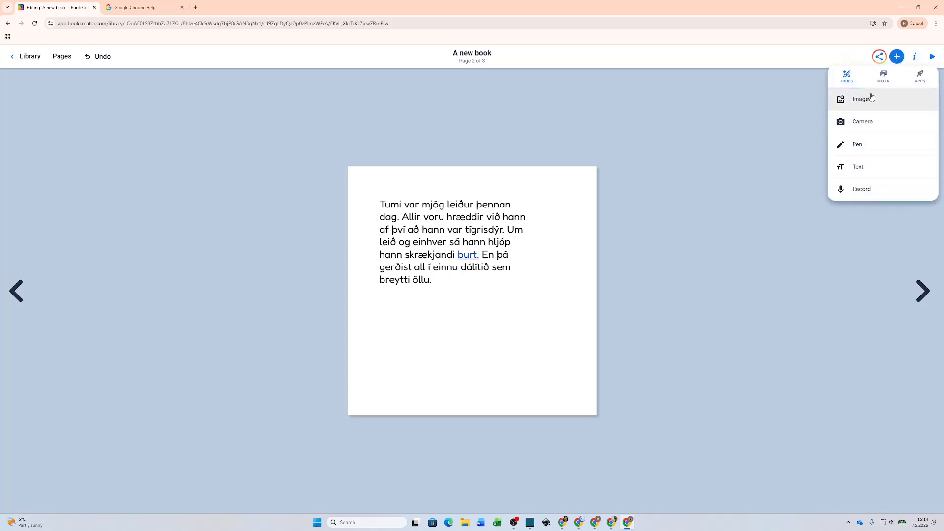
left_click(869, 96)
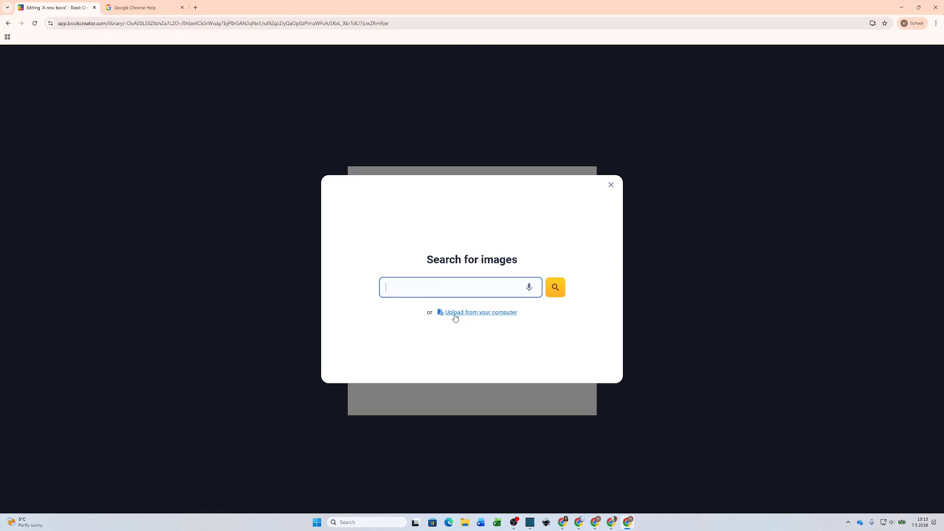
left_click(474, 317)
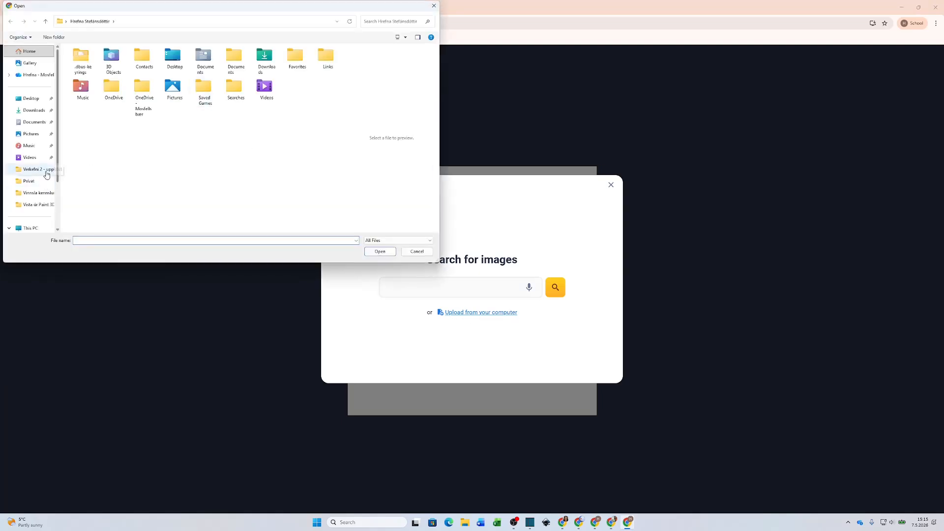
scroll(35, 177, "down", 2)
left_click(31, 192)
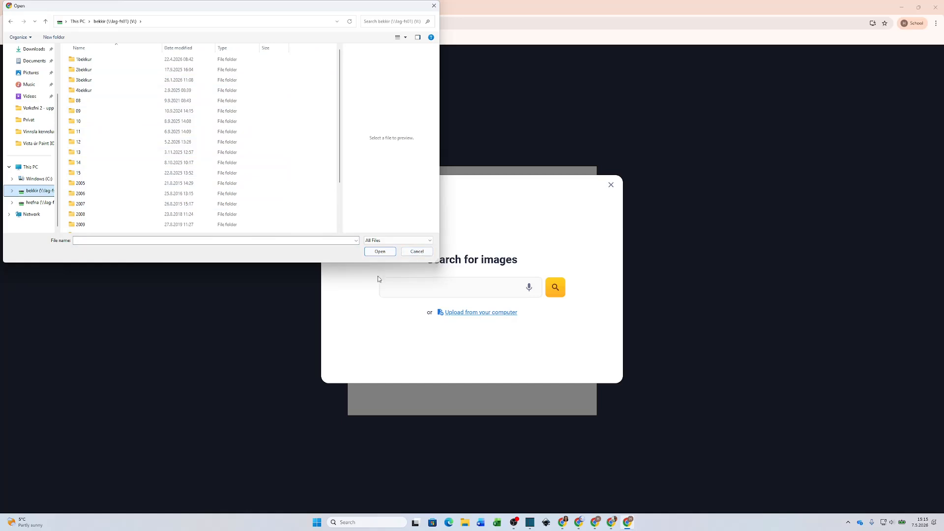
left_click(422, 253)
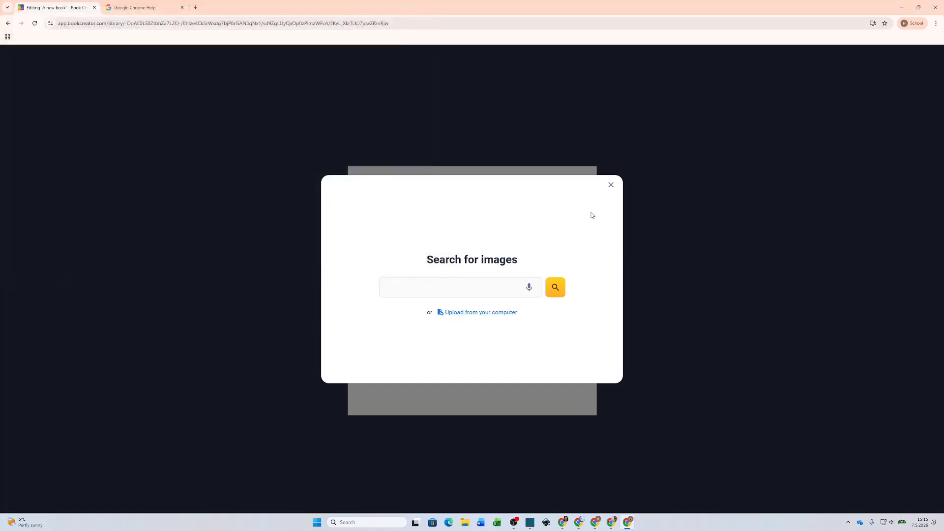
left_click(611, 184)
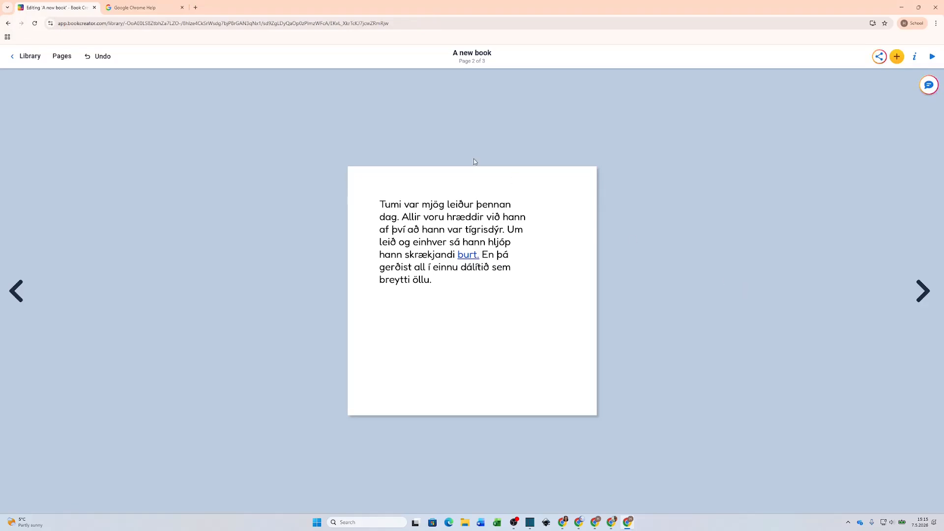
Step: In page 2's background settings, go to Borders and choose the rainbow border
left_click(898, 57)
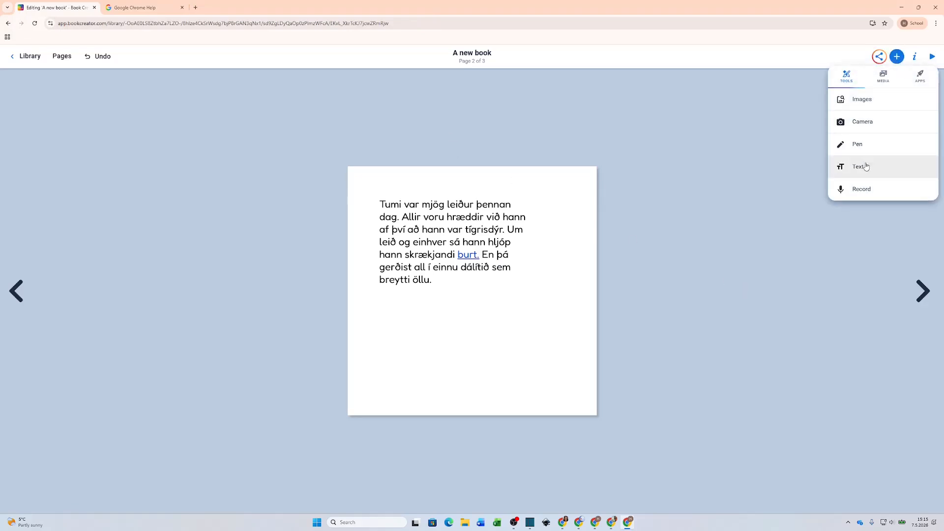
left_click(793, 132)
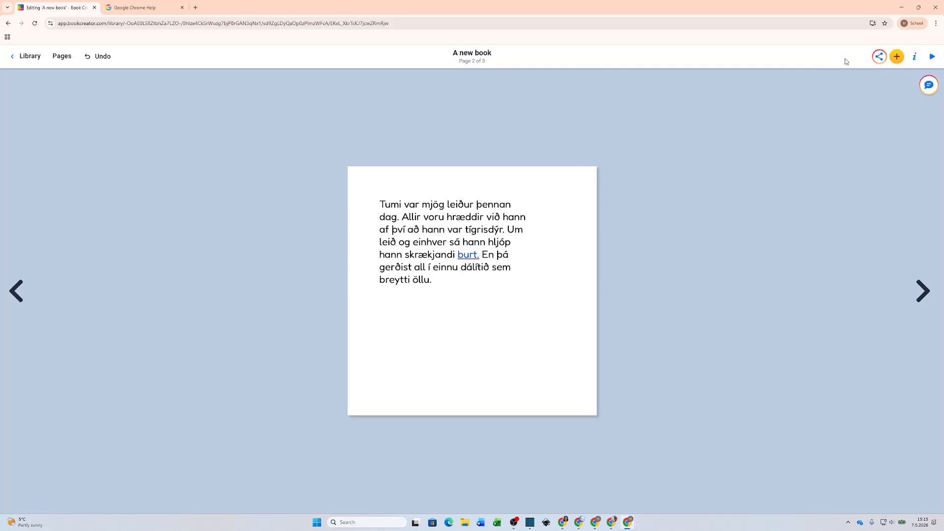
left_click(916, 58)
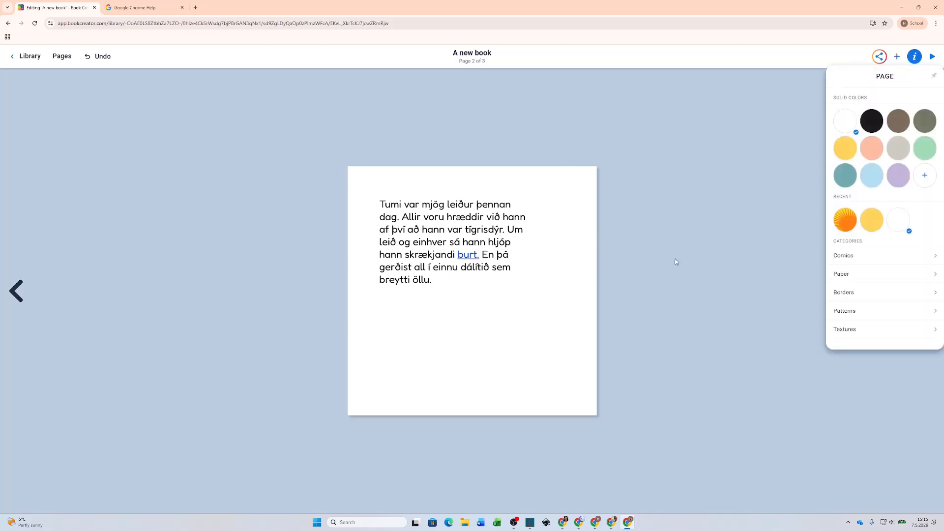
left_click(862, 293)
left_click(916, 158)
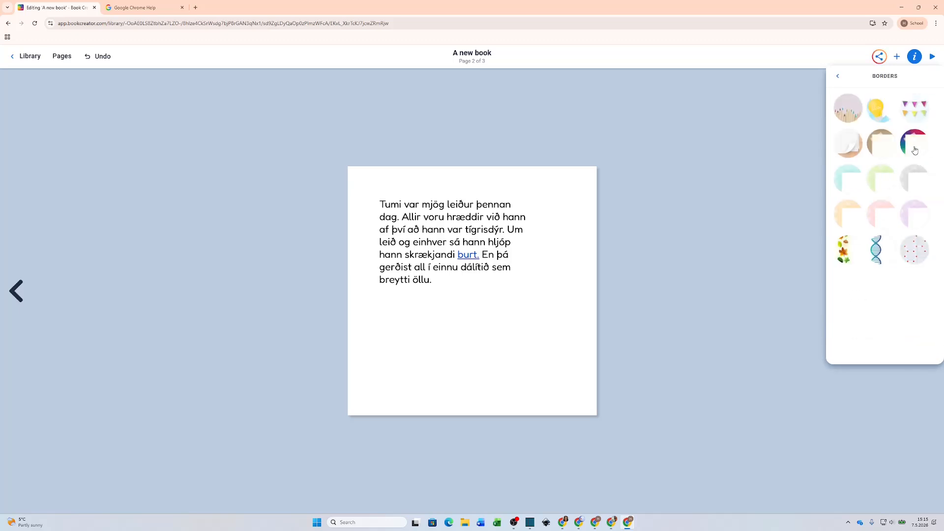